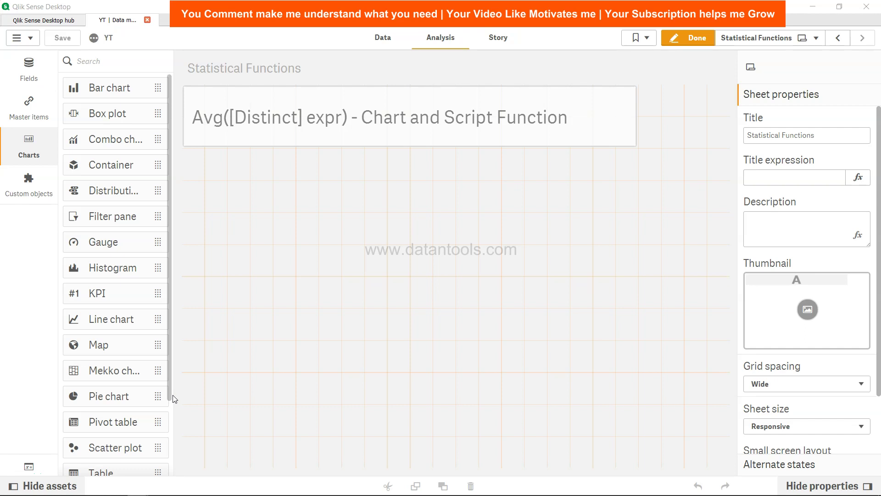
Step: Select the sheet's Avg title text box, then open the Statistical Functions load script in the Data load editor
{"action": "left_click", "coordinate": [248, 126]}
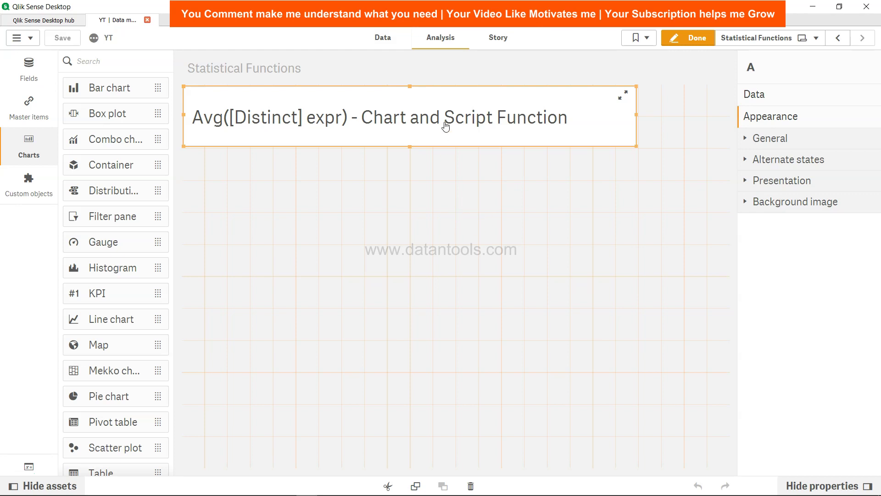
{"action": "left_click", "coordinate": [383, 39]}
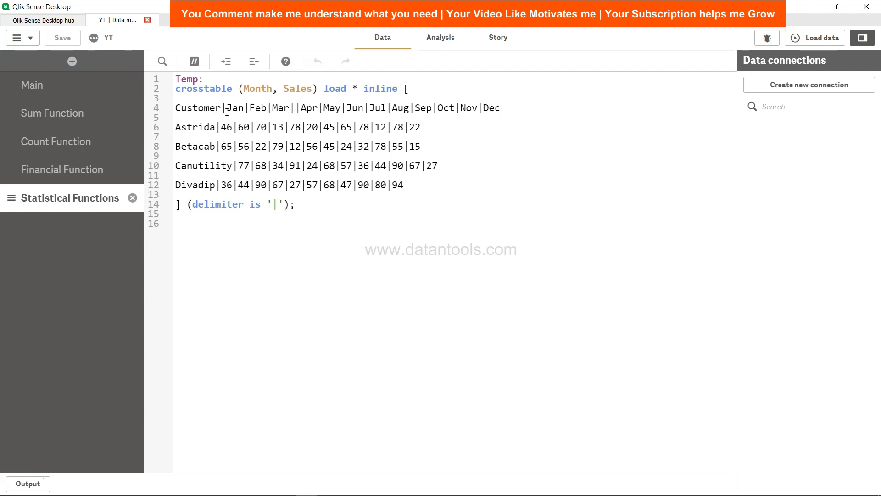
Step: Highlight the inline sales rows and the crosstable clause, then add two blank lines after line 14
{"action": "left_click_drag", "start_coordinate": [226, 110], "coordinate": [396, 184]}
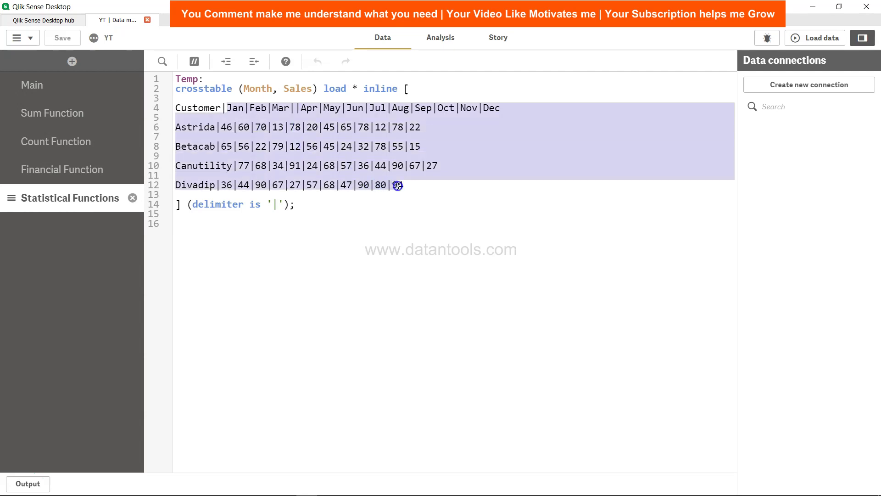
{"action": "left_click", "coordinate": [399, 186]}
{"action": "left_click_drag", "start_coordinate": [186, 88], "coordinate": [317, 88]}
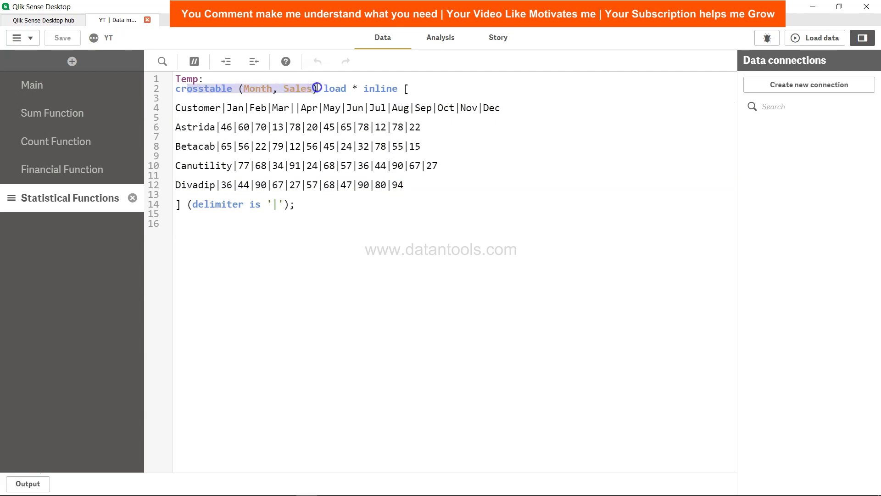
{"action": "left_click", "coordinate": [317, 88]}
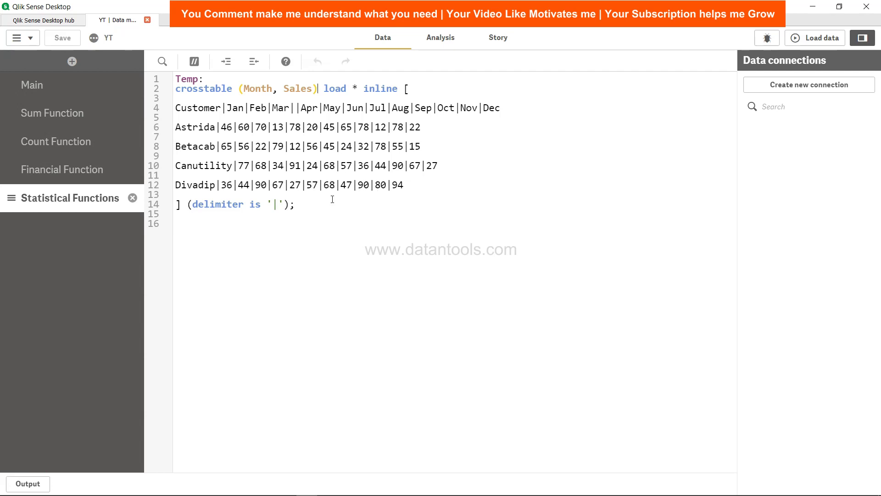
{"action": "left_click", "coordinate": [303, 205]}
{"action": "key", "text": "Return"}
{"action": "key", "text": "Return"}
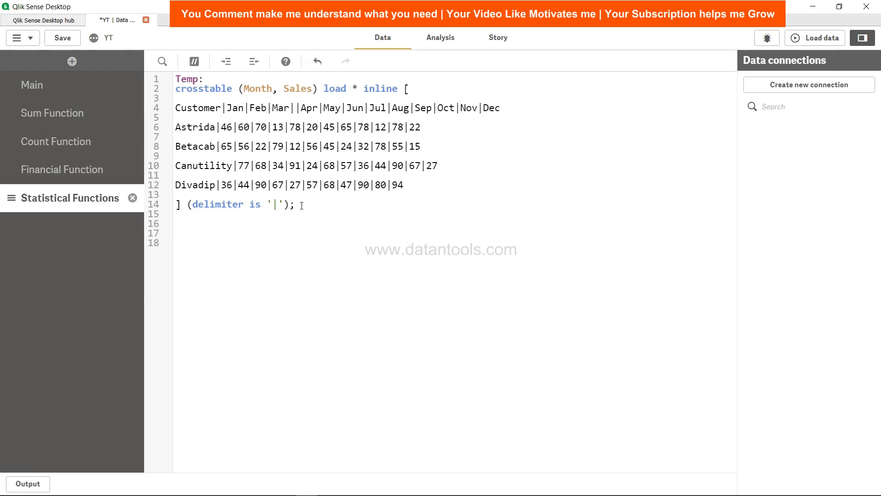
Step: Write 'sales_avg: Load Customer, Avg(Sales) as Avg_Sales Resident Temp Group By Customer;' into the script
{"action": "type", "text": "sales_avg:"}
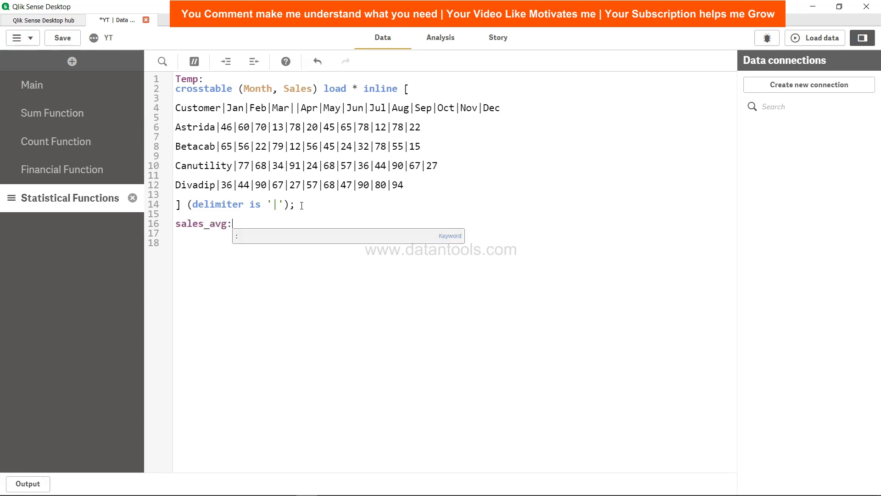
{"action": "key", "text": "Return"}
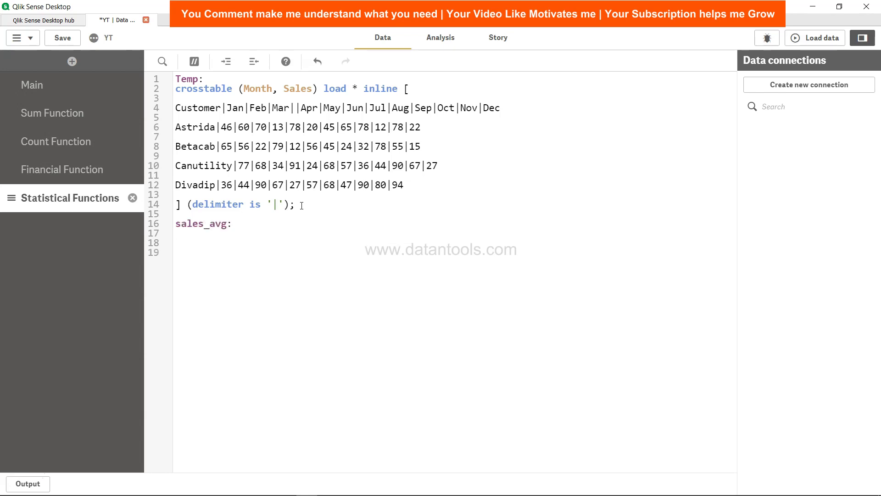
{"action": "type", "text": "Load Customer,"}
{"action": "type", "text": "Avg(S"}
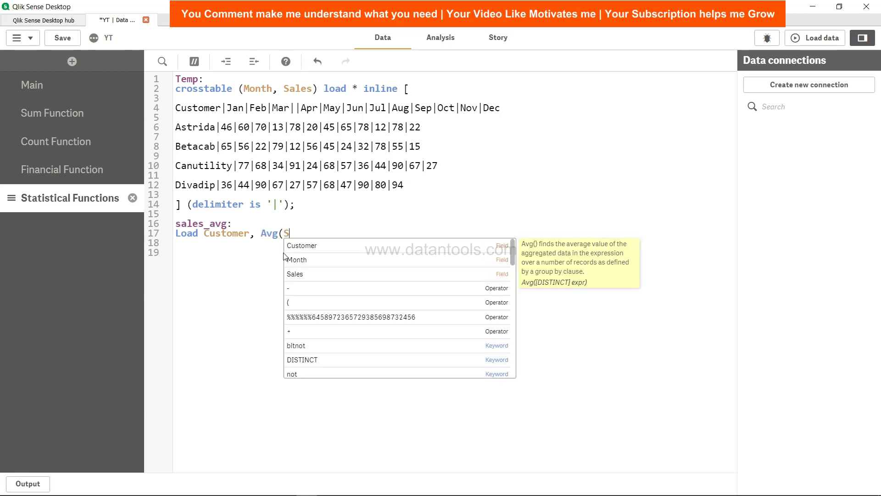
{"action": "type", "text": "ales) "}
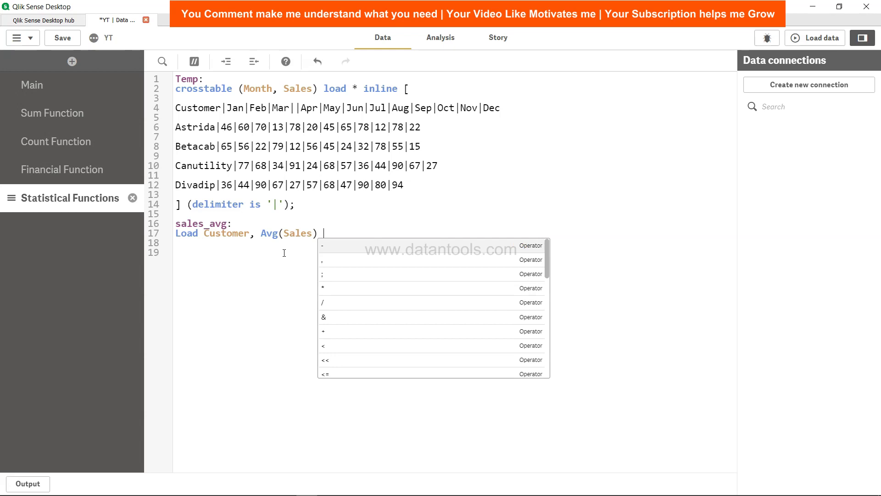
{"action": "type", "text": "as"}
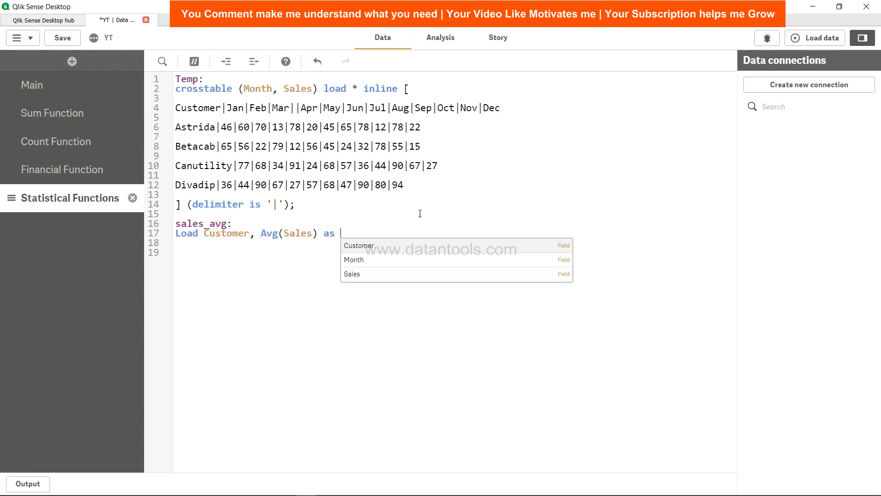
{"action": "type", "text": "Avg_Sales"}
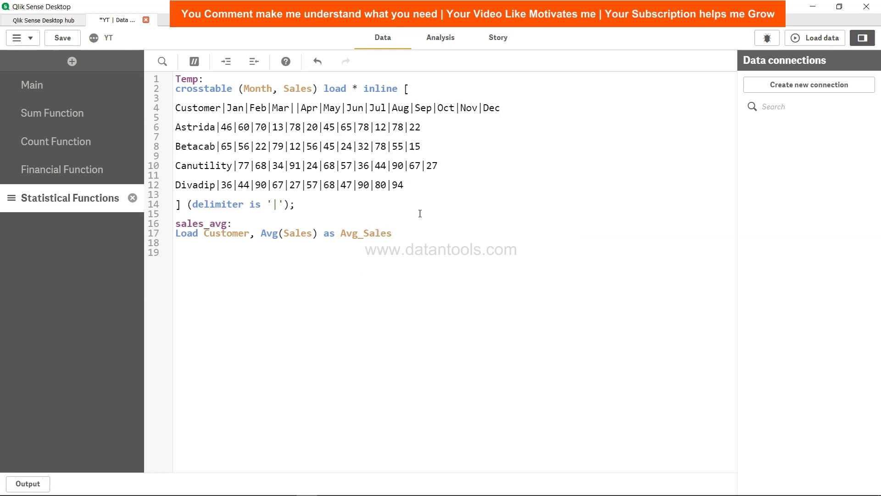
{"action": "type", "text": " Resident Temp"}
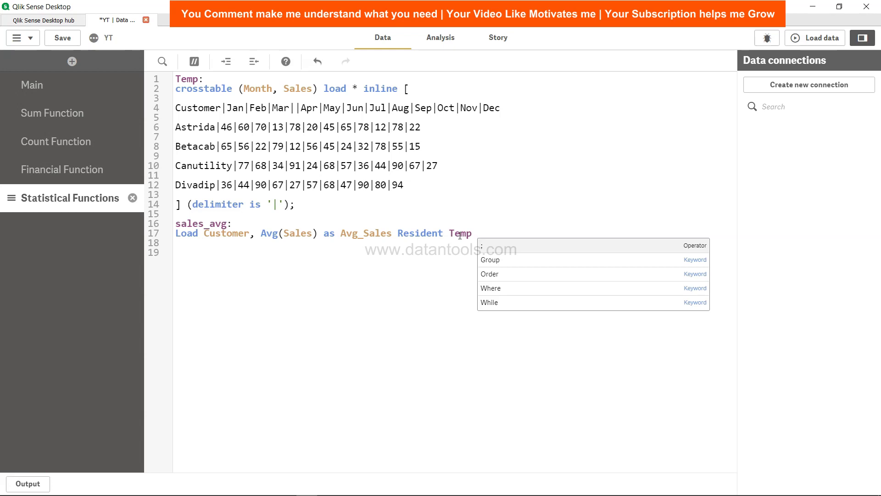
{"action": "type", "text": " Group"}
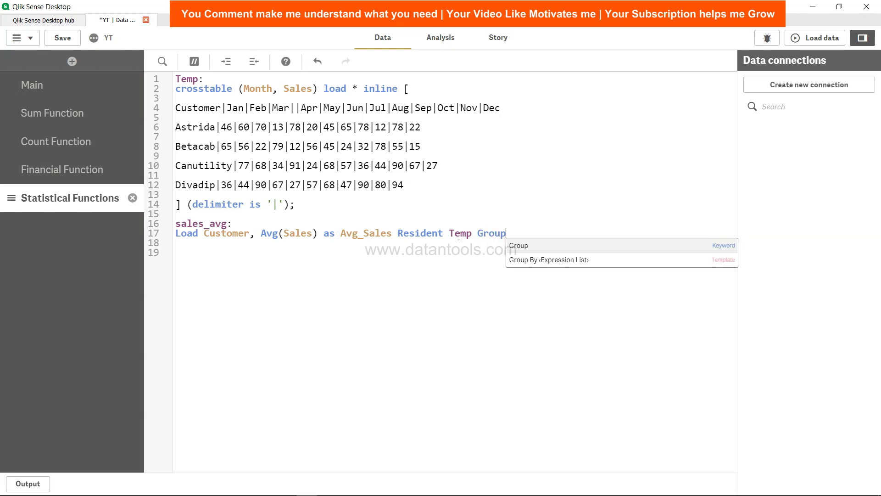
{"action": "type", "text": " By "}
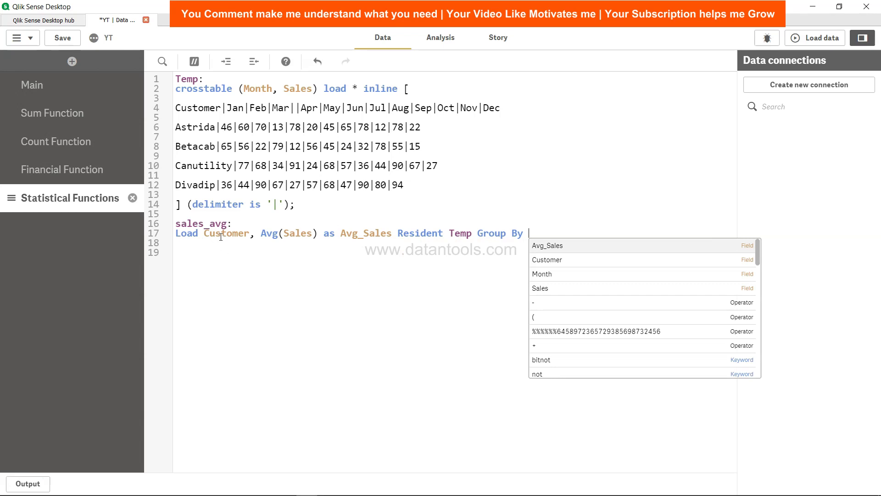
{"action": "type", "text": "Customer"}
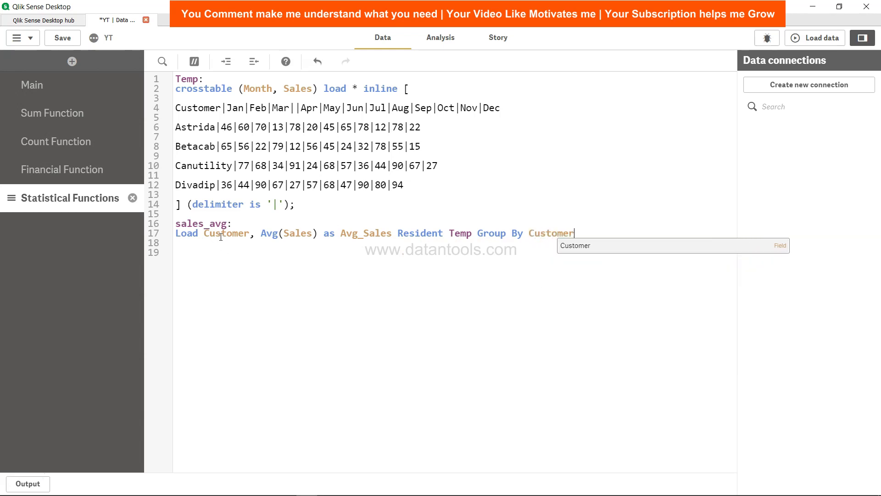
{"action": "type", "text": ";"}
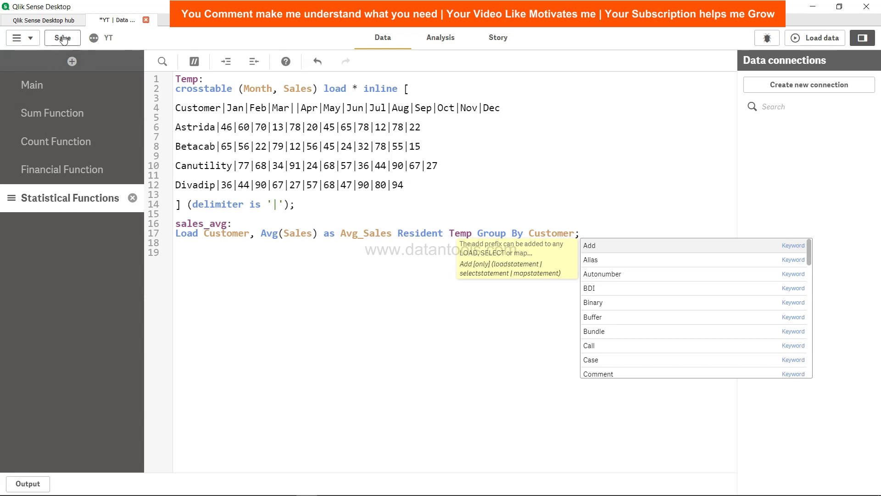
Step: Save the script, reload the data, and close the load report
{"action": "left_click", "coordinate": [63, 38]}
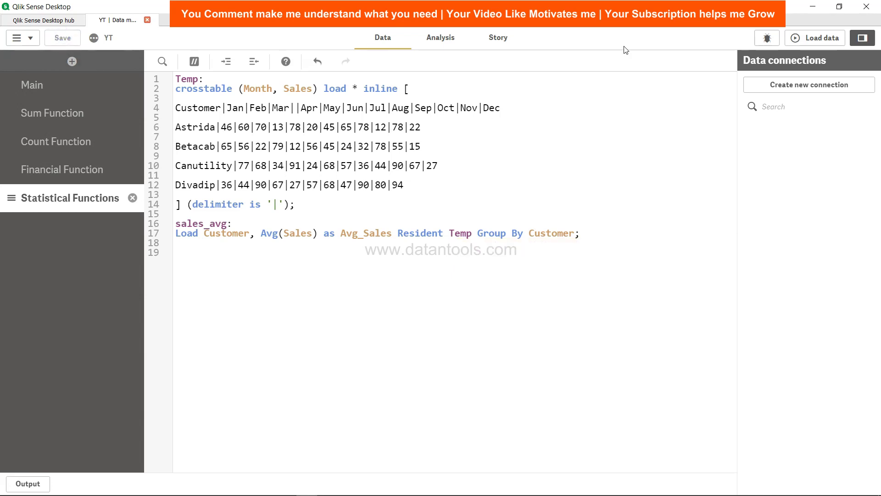
{"action": "left_click", "coordinate": [814, 38]}
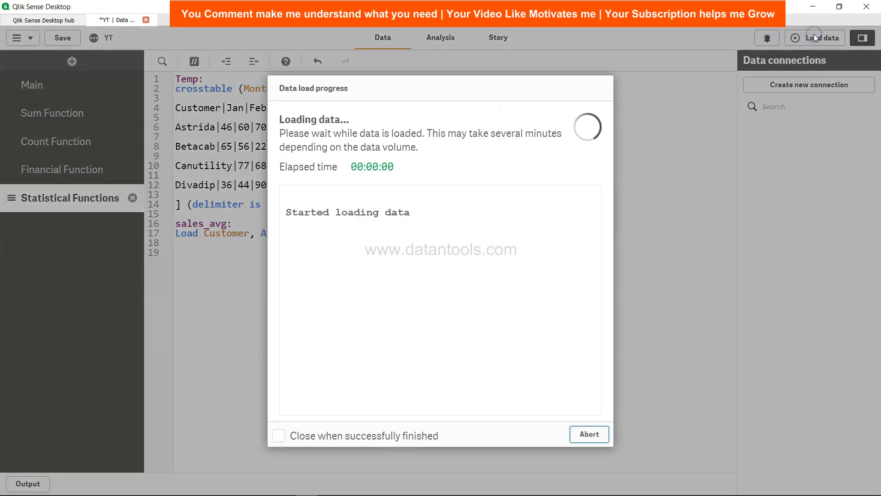
{"action": "left_click", "coordinate": [592, 436]}
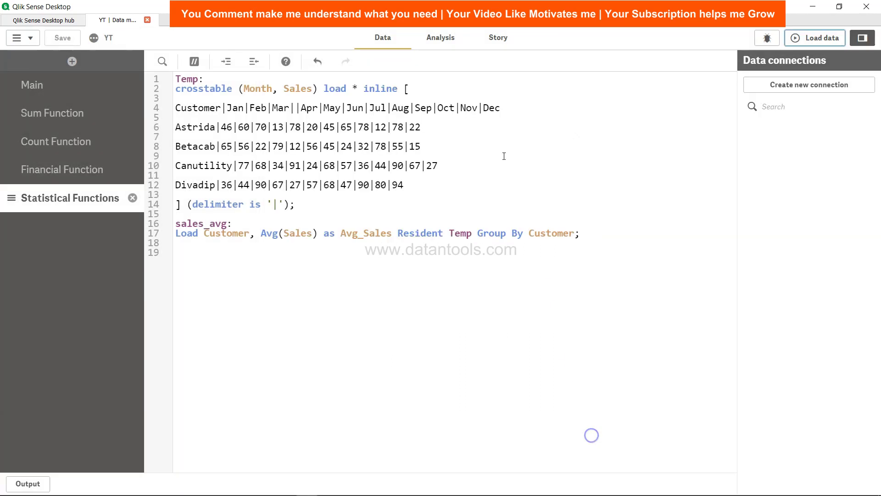
Step: Place a table on the Statistical Functions sheet with Customer and Avg_Sales as dimension columns
{"action": "left_click", "coordinate": [441, 36]}
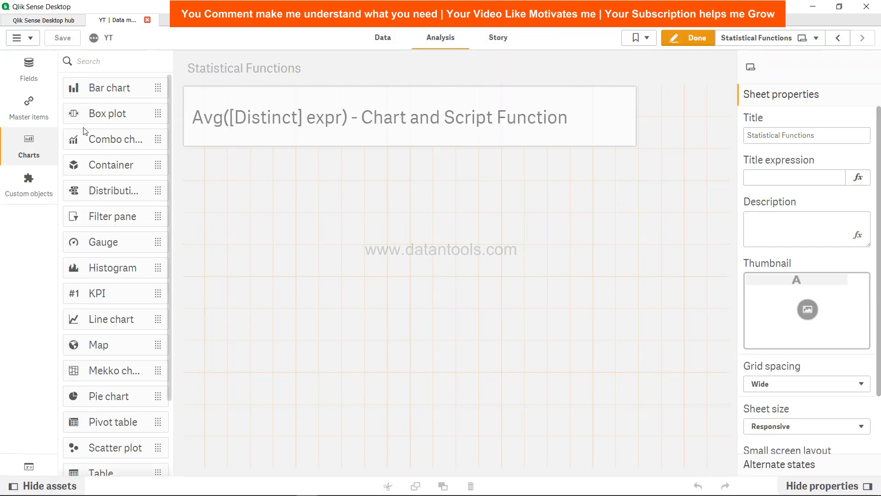
{"action": "scroll", "coordinate": [99, 345], "scroll_direction": "down", "scroll_amount": 2}
{"action": "left_click_drag", "start_coordinate": [104, 390], "coordinate": [295, 231]}
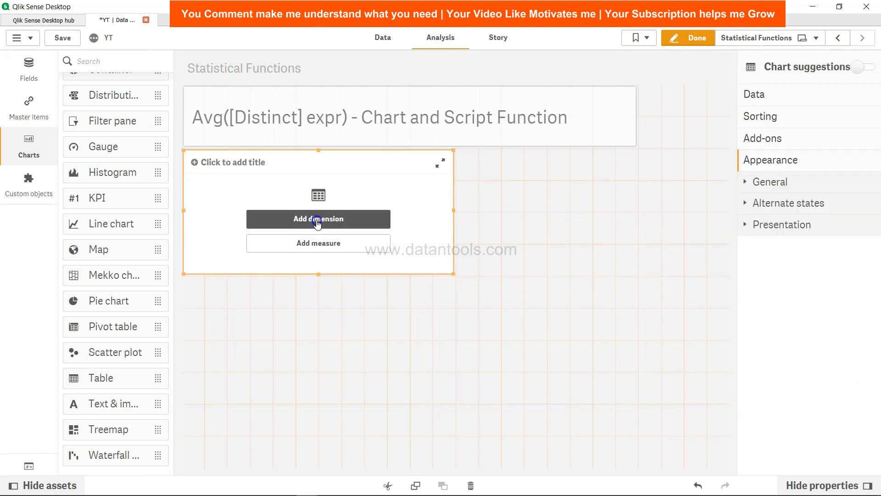
{"action": "left_click", "coordinate": [318, 222]}
{"action": "left_click", "coordinate": [423, 217]}
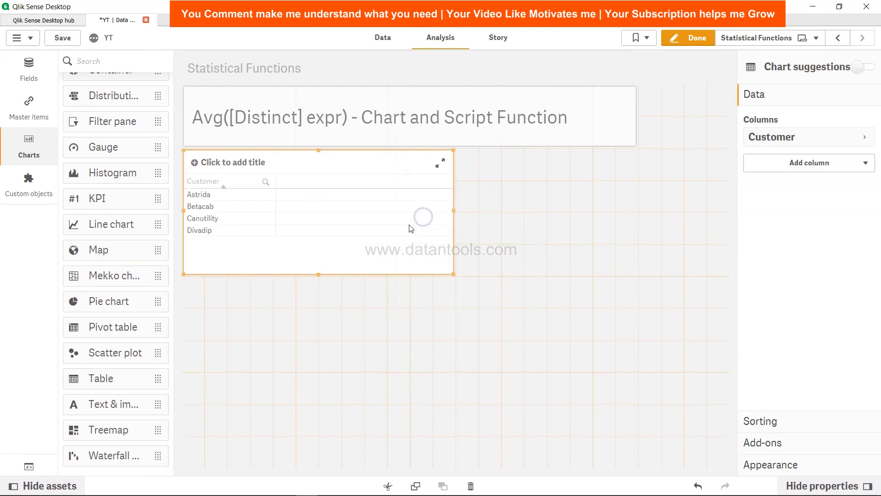
{"action": "left_click", "coordinate": [832, 161]}
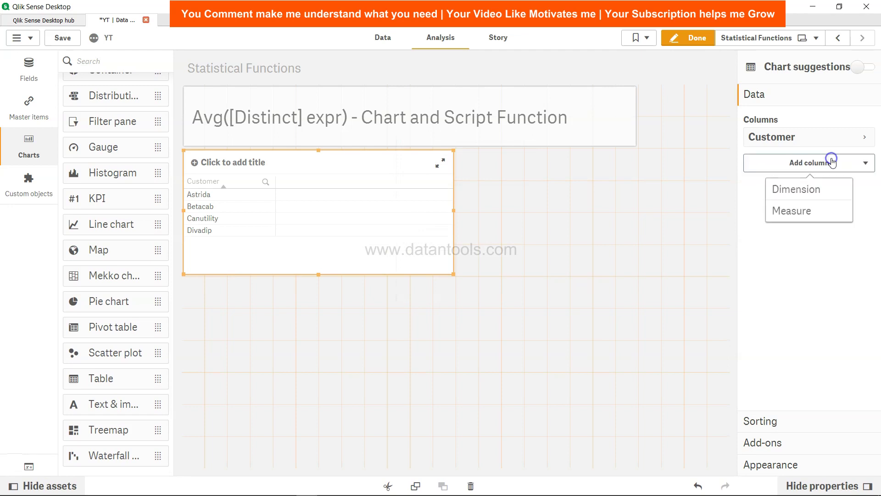
{"action": "left_click", "coordinate": [822, 188]}
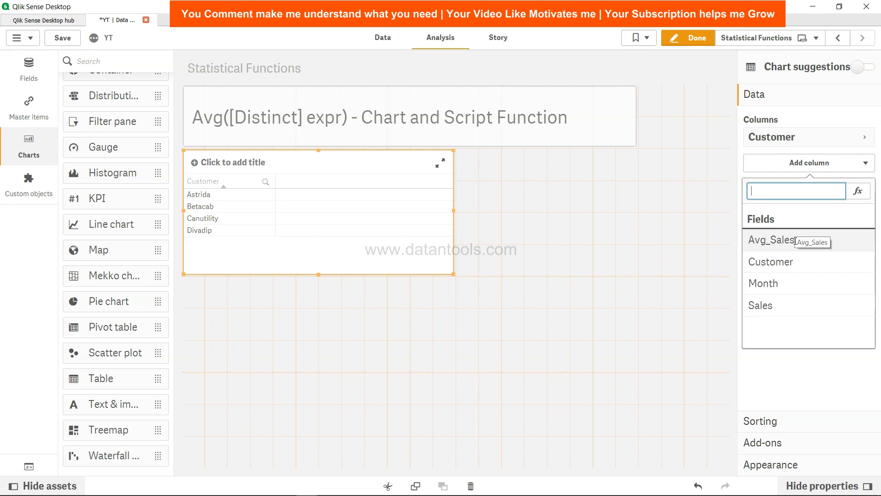
{"action": "left_click", "coordinate": [795, 240]}
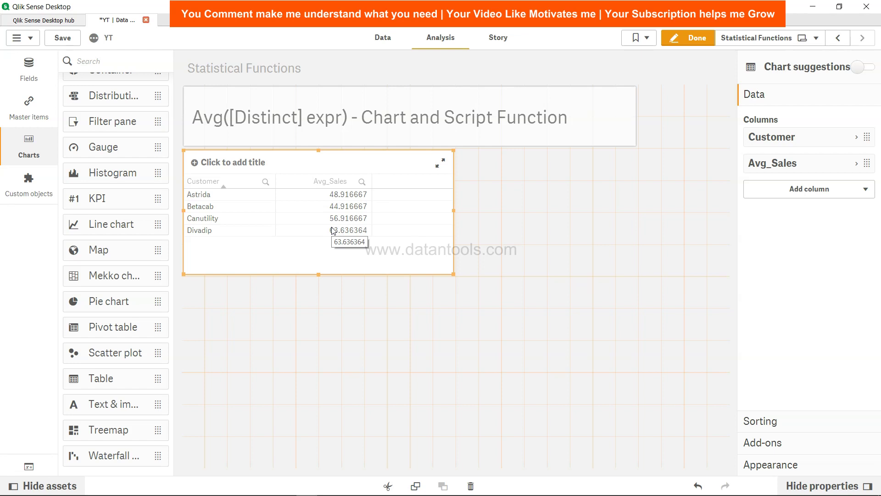
Step: Add an Avg(Sales) measure column to the table, based on the Sales field
{"action": "left_click", "coordinate": [844, 189]}
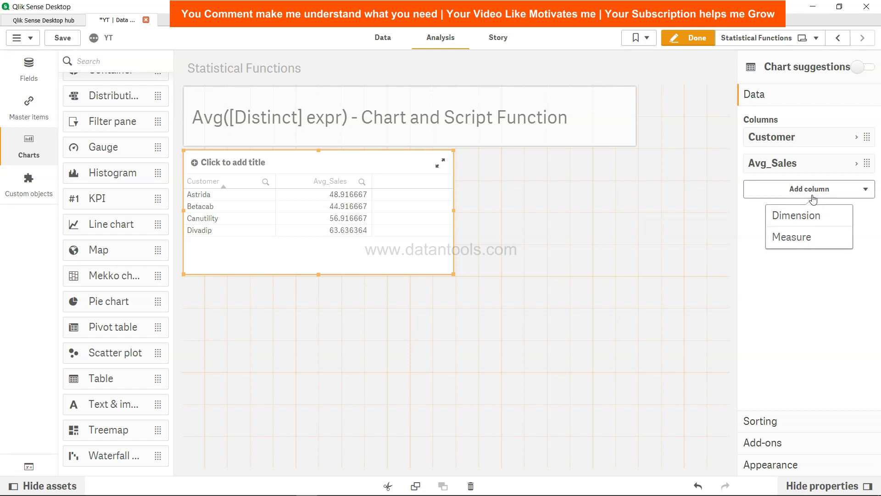
{"action": "left_click", "coordinate": [804, 238]}
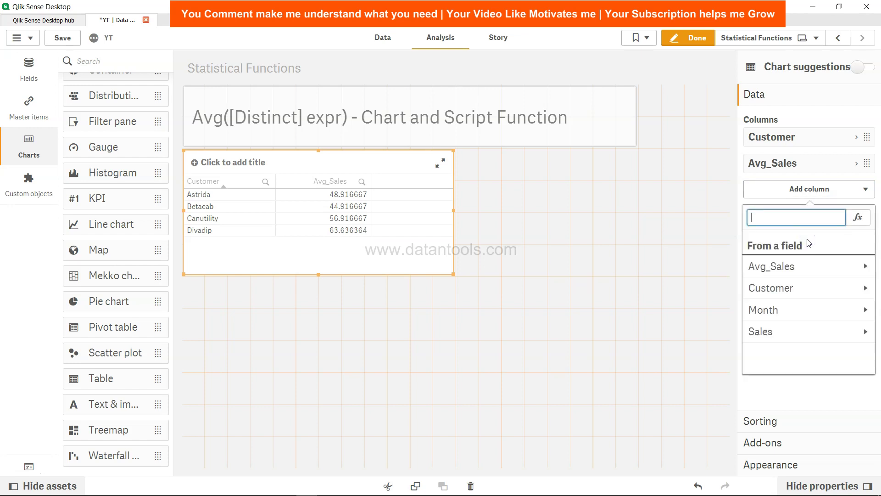
{"action": "left_click", "coordinate": [810, 332]}
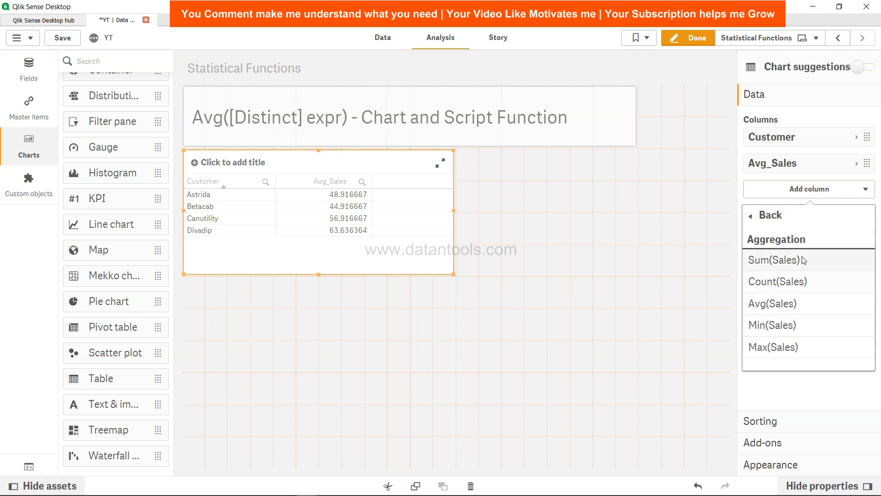
{"action": "left_click", "coordinate": [779, 304]}
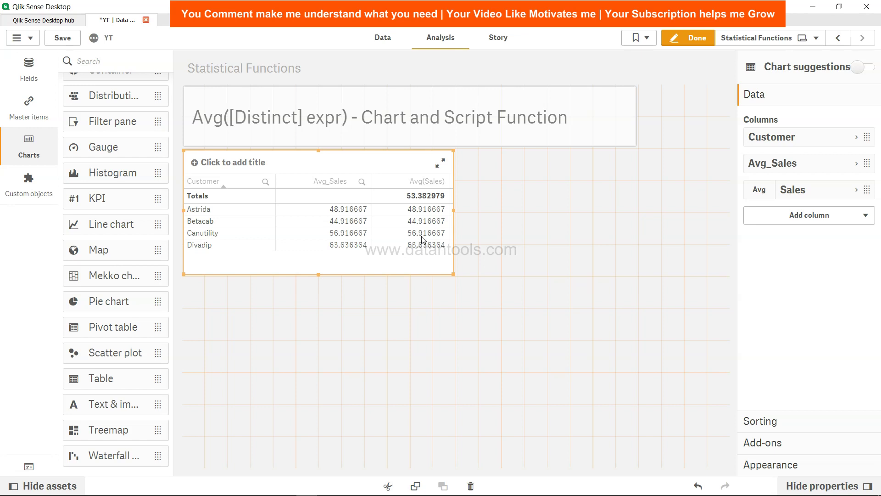
{"action": "left_click", "coordinate": [383, 37]}
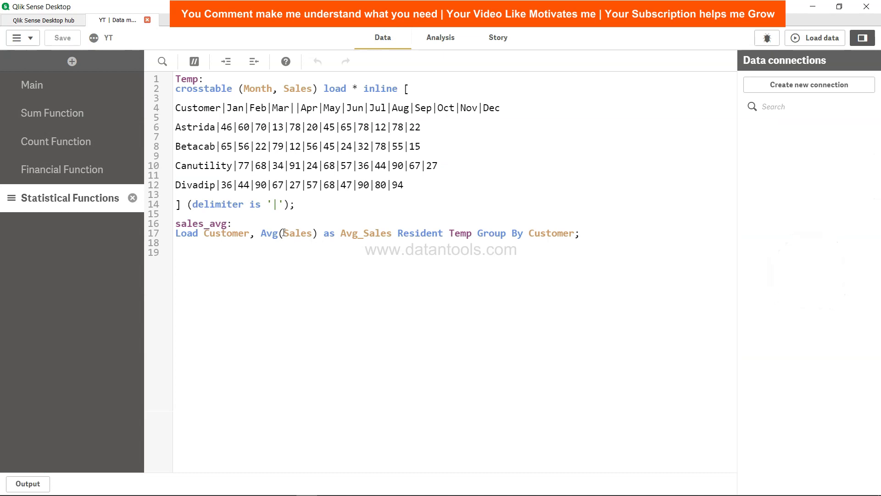
{"action": "left_click", "coordinate": [281, 234]}
{"action": "left_click", "coordinate": [446, 39]}
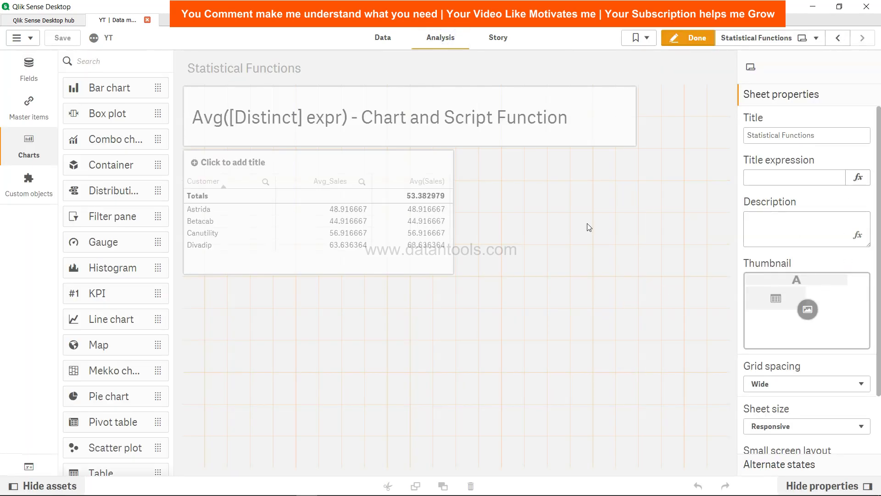
Step: Inspect the Avg(Sales) measure expression and the Avg syntax help, then cancel without changes
{"action": "left_click", "coordinate": [431, 244]}
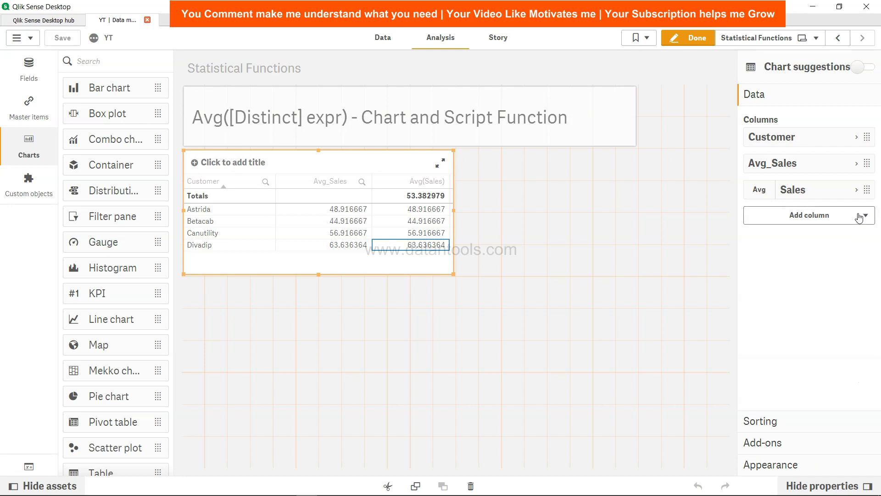
{"action": "left_click", "coordinate": [857, 190]}
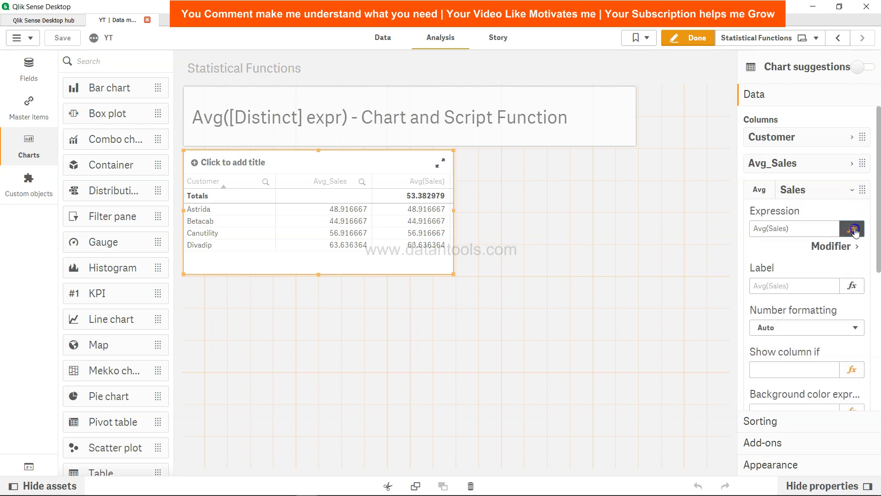
{"action": "left_click", "coordinate": [851, 228]}
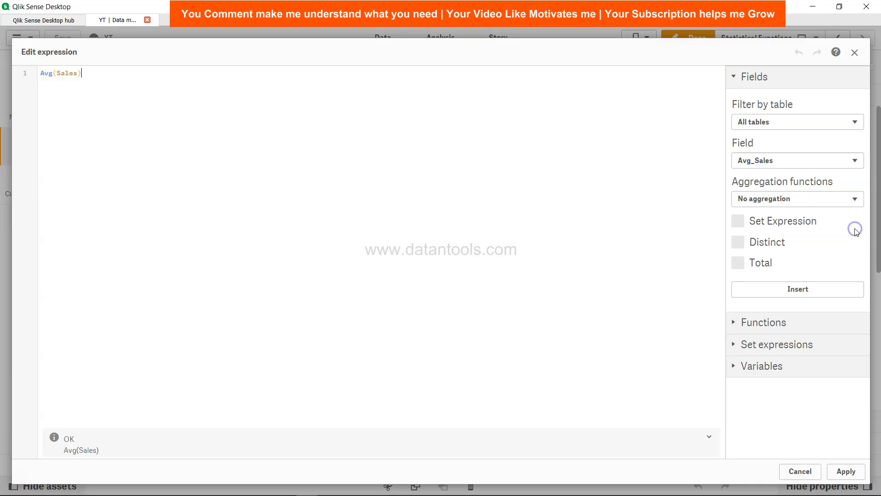
{"action": "left_click", "coordinate": [57, 72]}
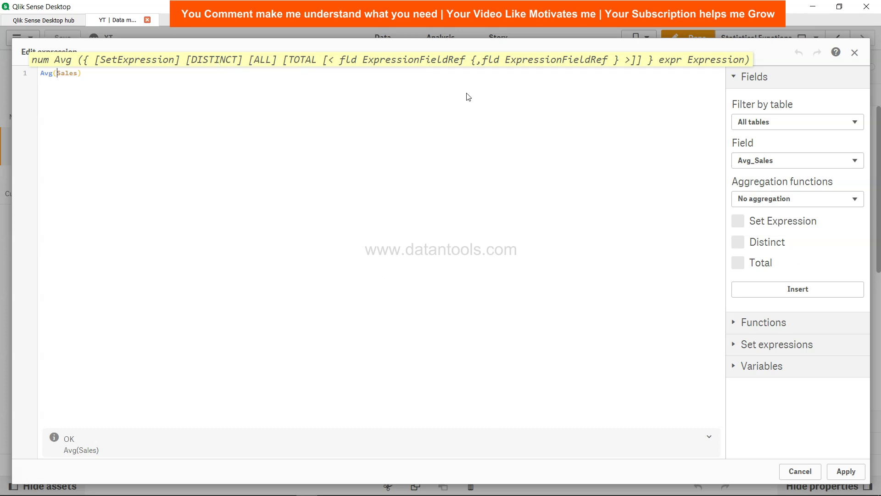
{"action": "left_click", "coordinate": [316, 130]}
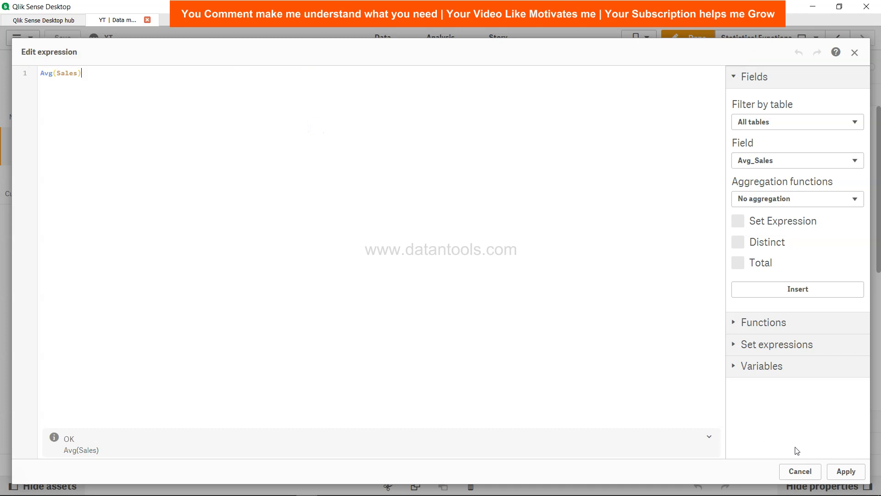
{"action": "left_click", "coordinate": [800, 470]}
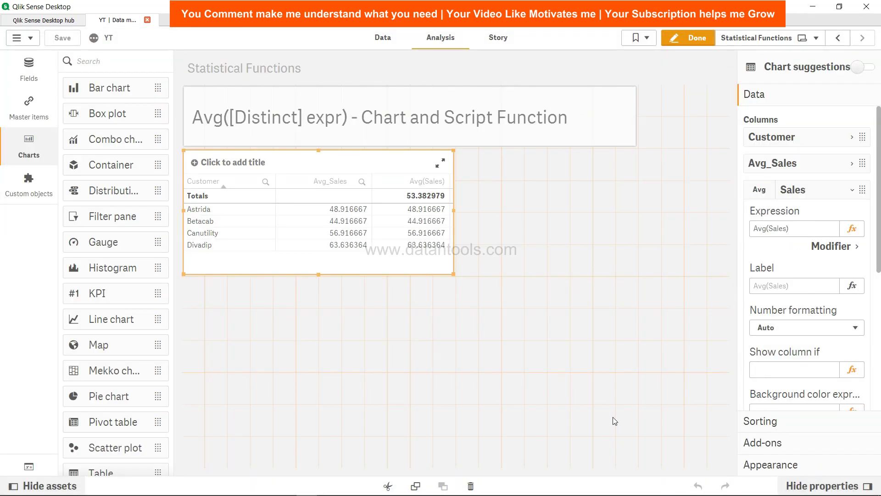